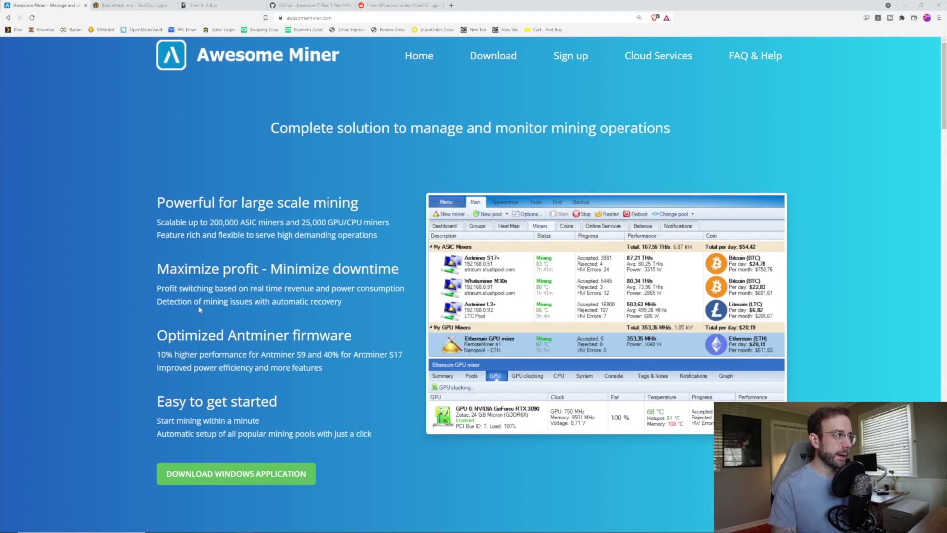
- Switch to the HiveOS overview of rig Bear, showing twelve RTX 3070 GPUs at 741.5 MH/s
left_click(139, 6)
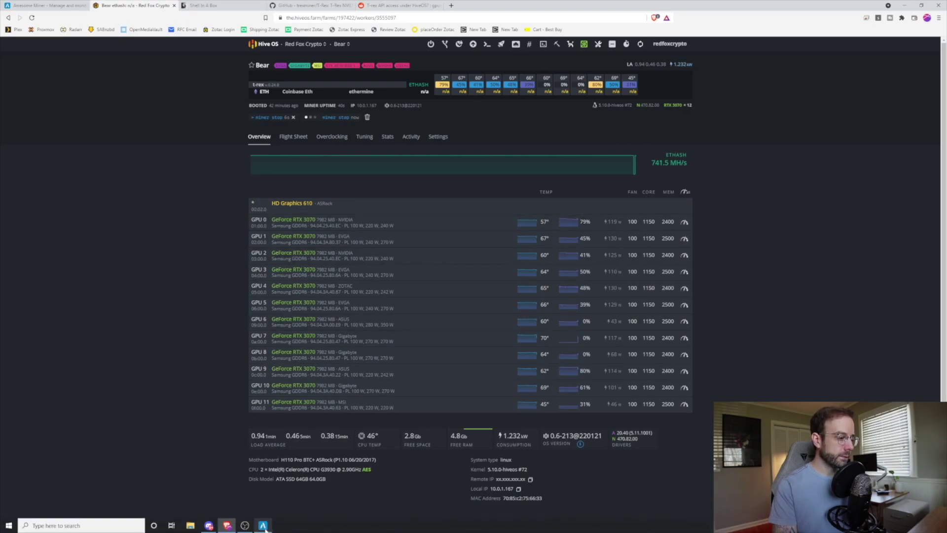
- In Awesome Miner, begin a new External Miner with the description '3070 Rig'
left_click(263, 526)
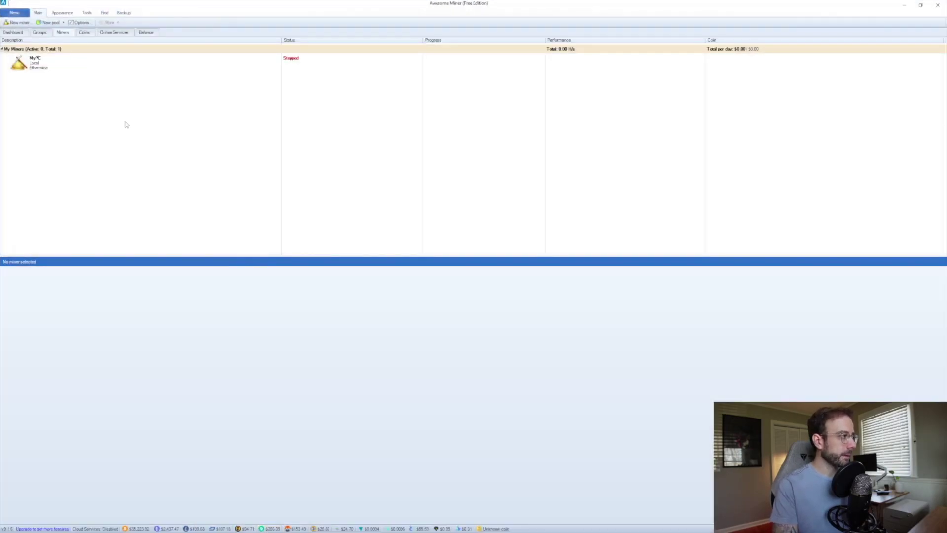
left_click(18, 23)
left_click(553, 354)
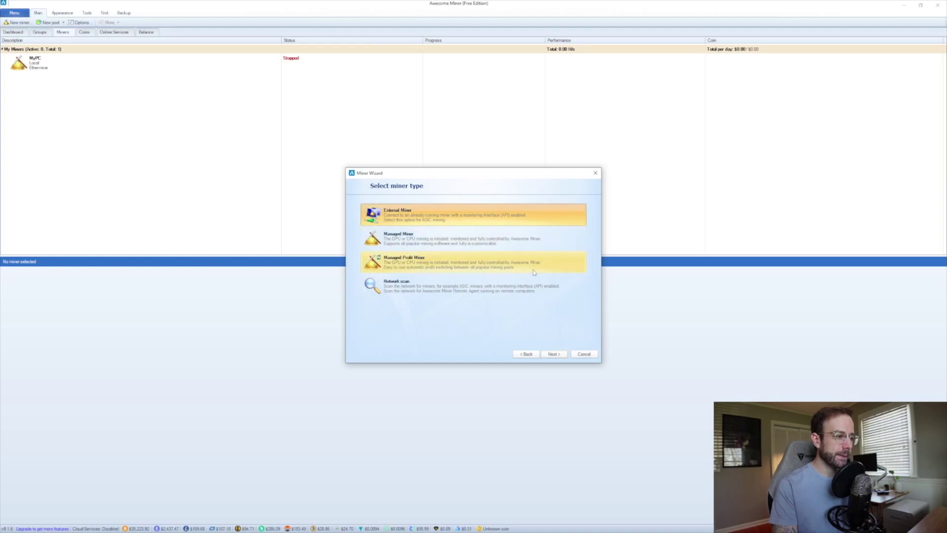
left_click(555, 354)
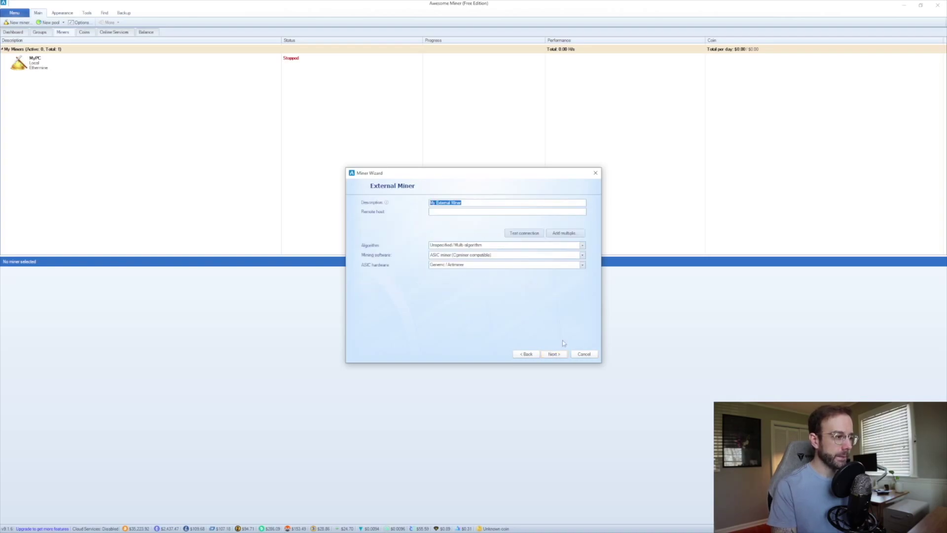
type("3070 Rig")
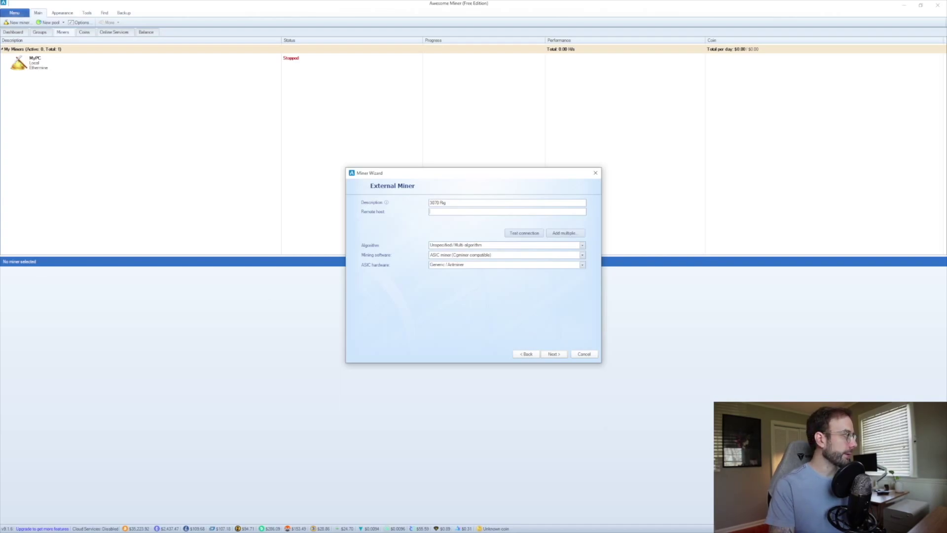
- Copy the Bear rig's local IP address from its HiveOS page
key("alt+Tab")
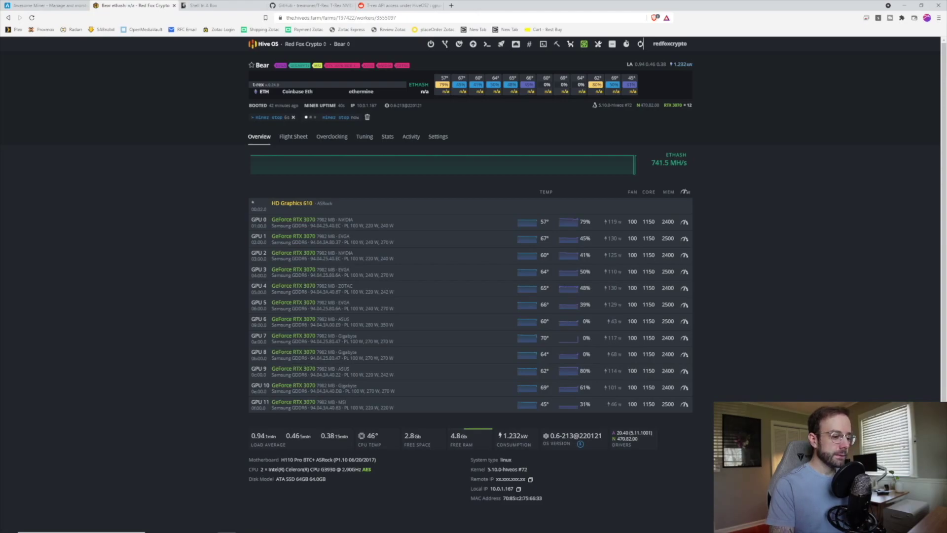
scroll(410, 370, "down", 1)
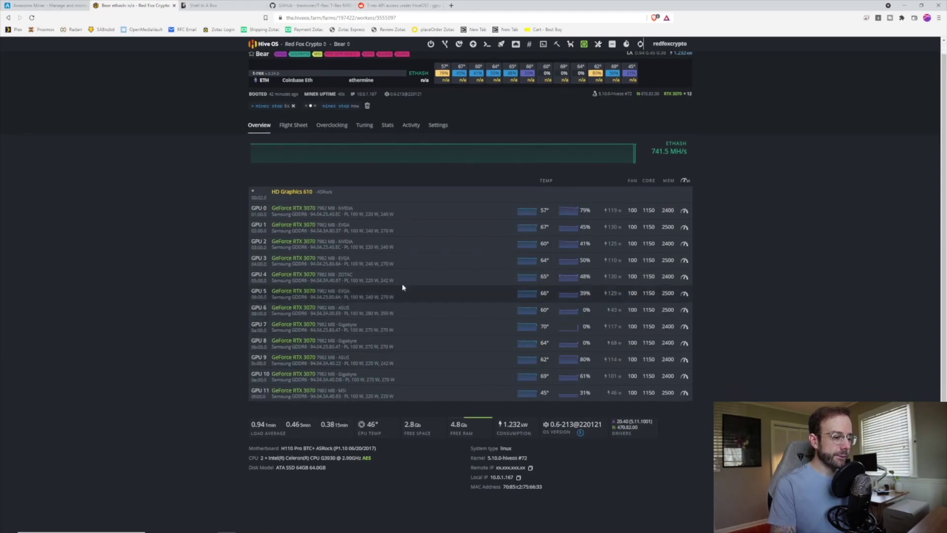
left_click(518, 478)
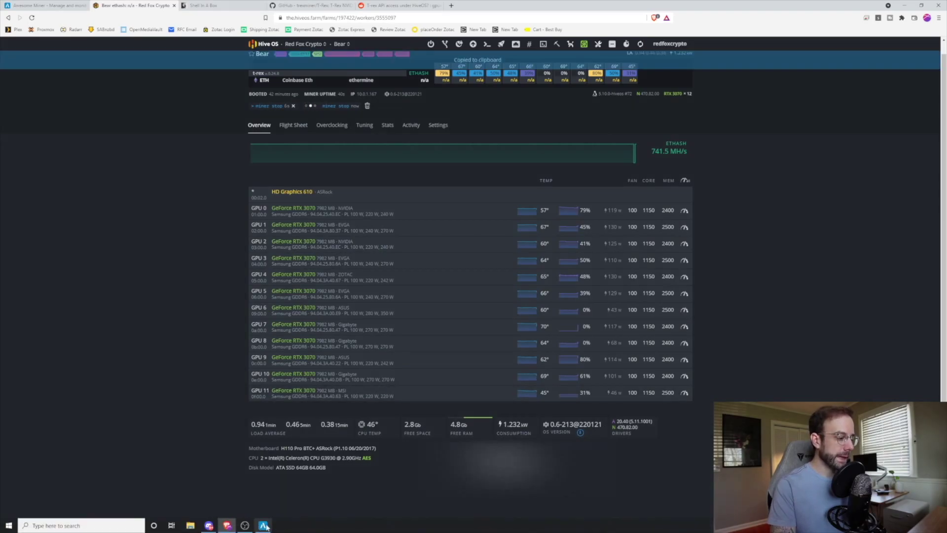
- Paste the rig's IP 10.0.1.167 into the wizard's Remote host field
left_click(264, 525)
right_click(449, 212)
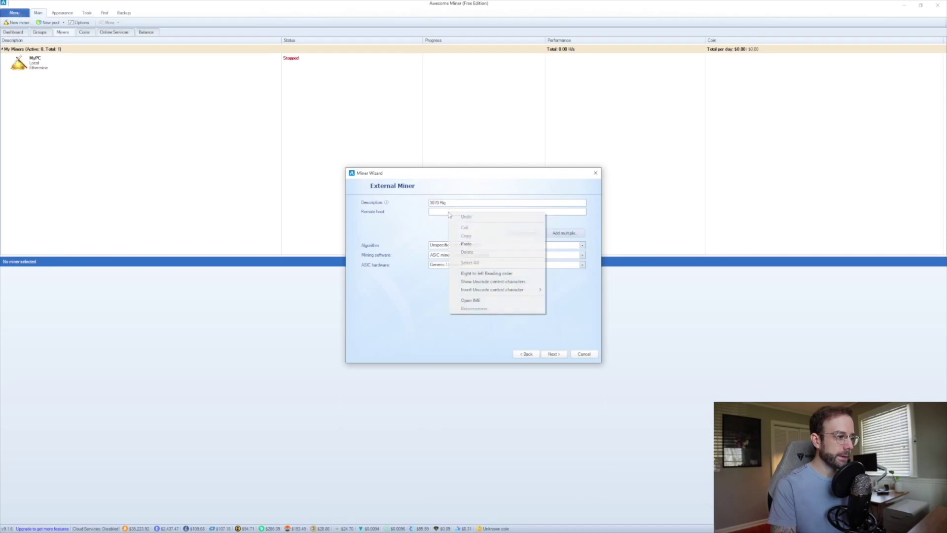
left_click(467, 244)
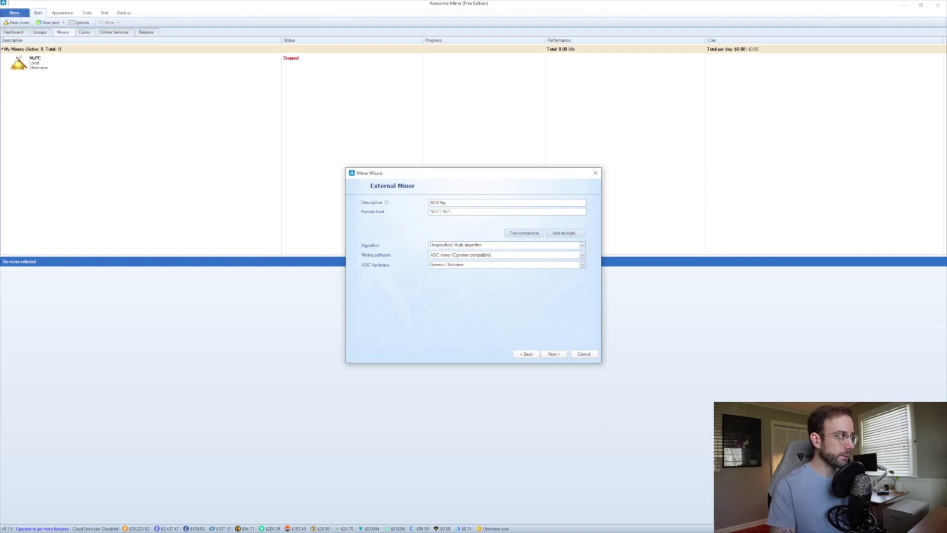
key("alt+Tab")
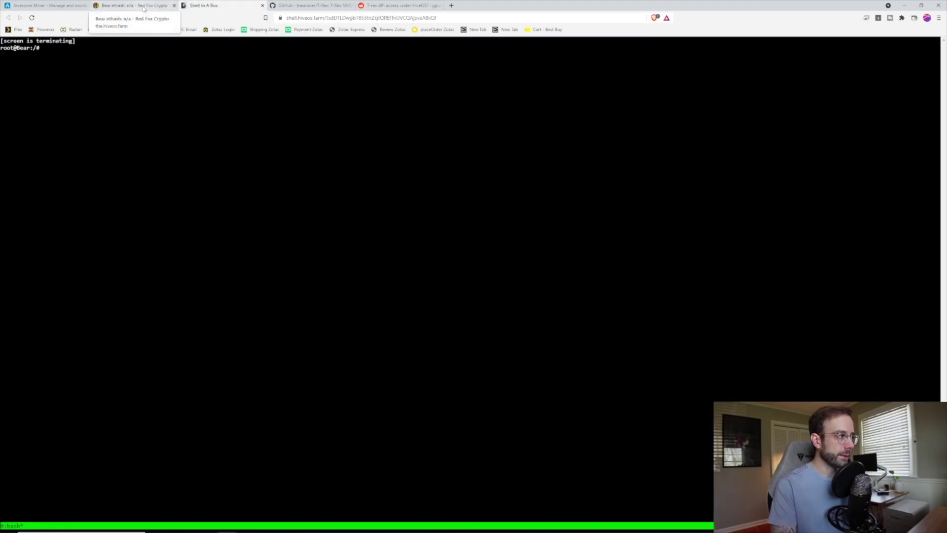
- Restart the miner on rig Bear from the HiveOS Miner Actions menu
left_click(144, 7)
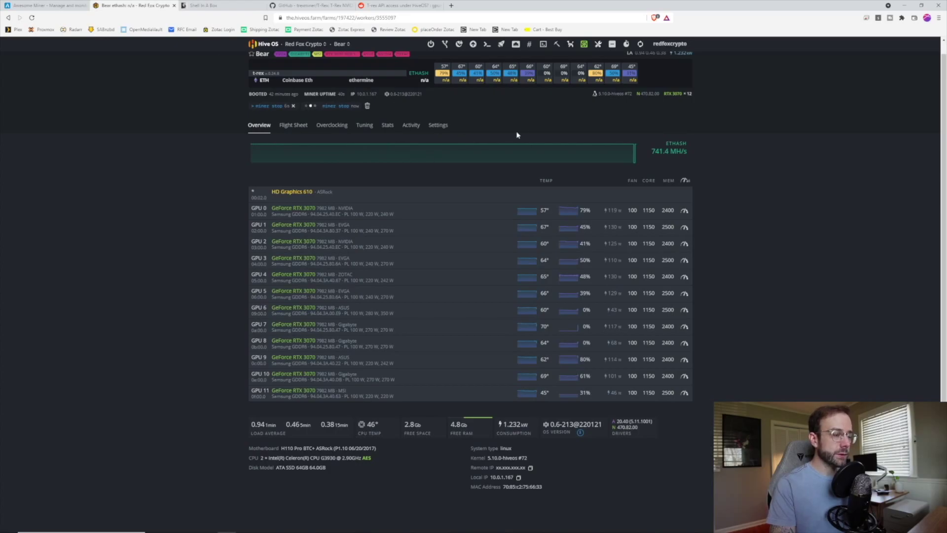
left_click(544, 46)
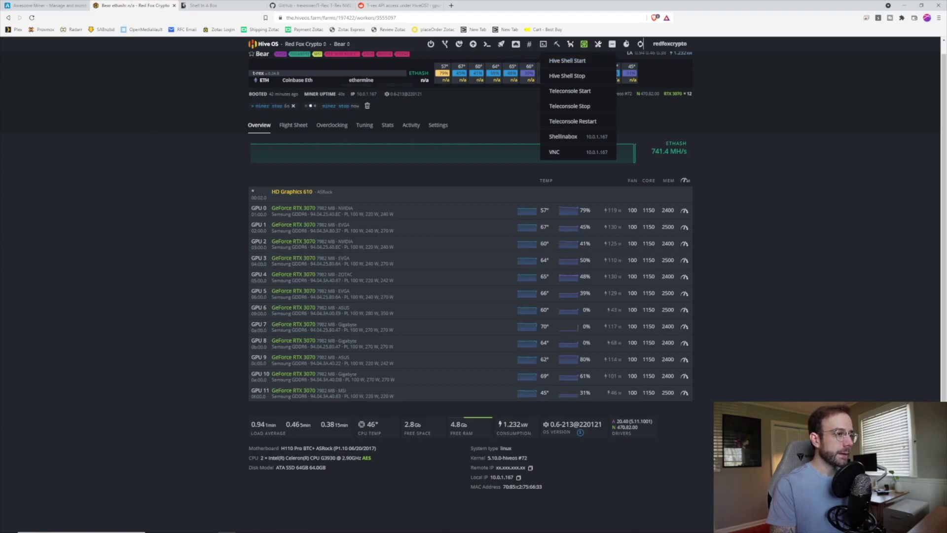
left_click(556, 45)
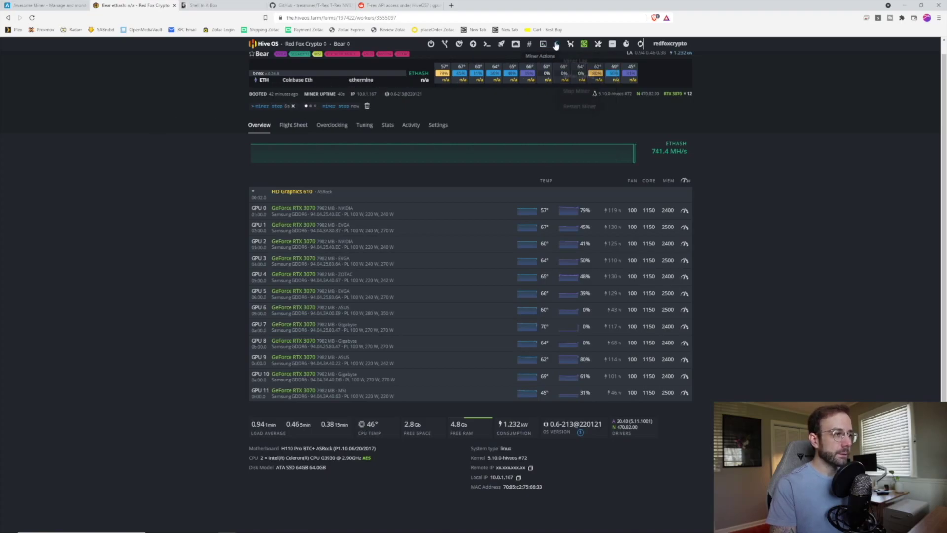
left_click(576, 106)
- Run 'miner' in Shell In A Box to view the T-Rex log, then append ':4059' to the remote host
left_click(225, 9)
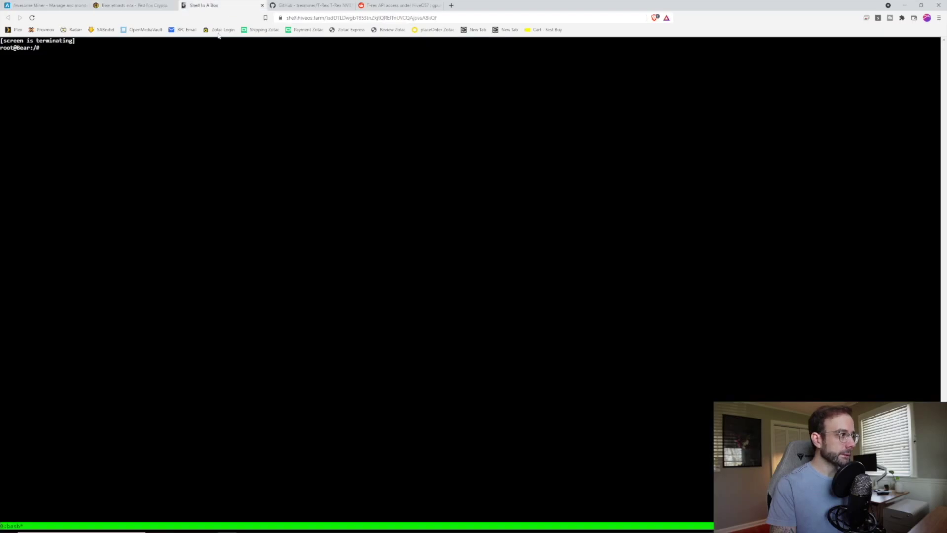
type("miner")
key("Return")
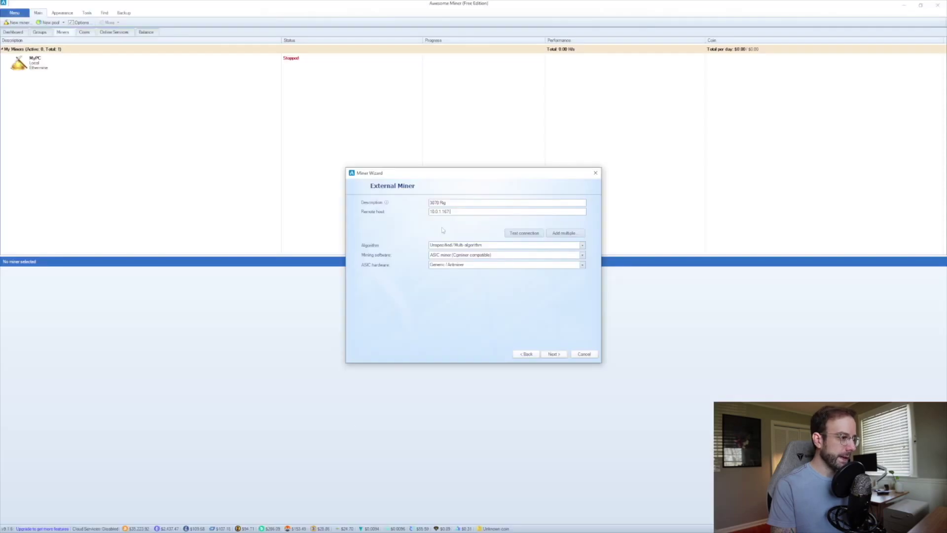
type(":40")
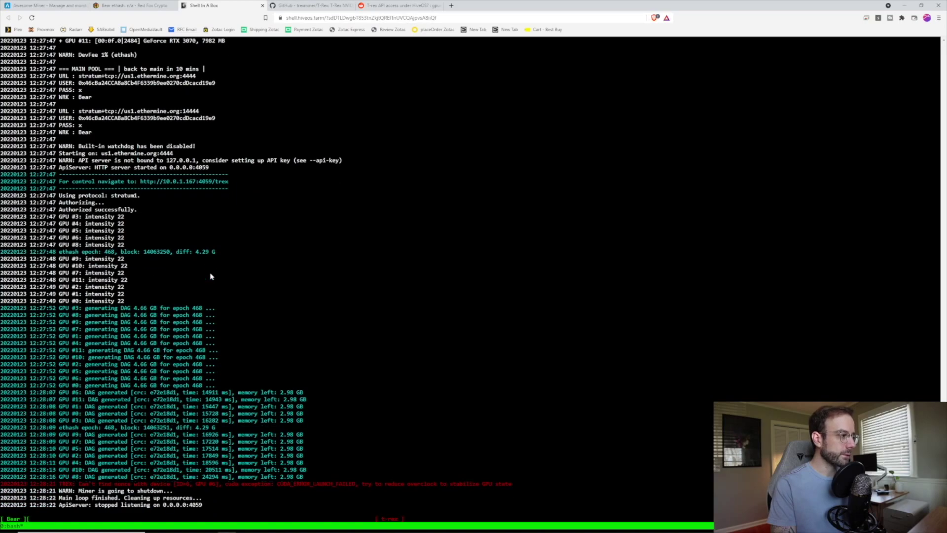
left_click(403, 6)
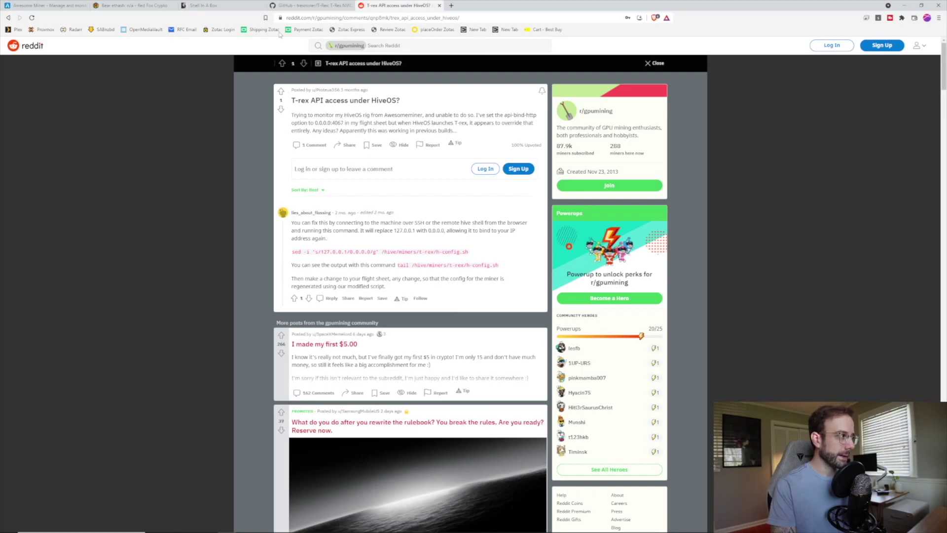
- Set algorithm Ethereum and mining software T-Rex nVidia GPU Miner, then finish the wizard
left_click(262, 525)
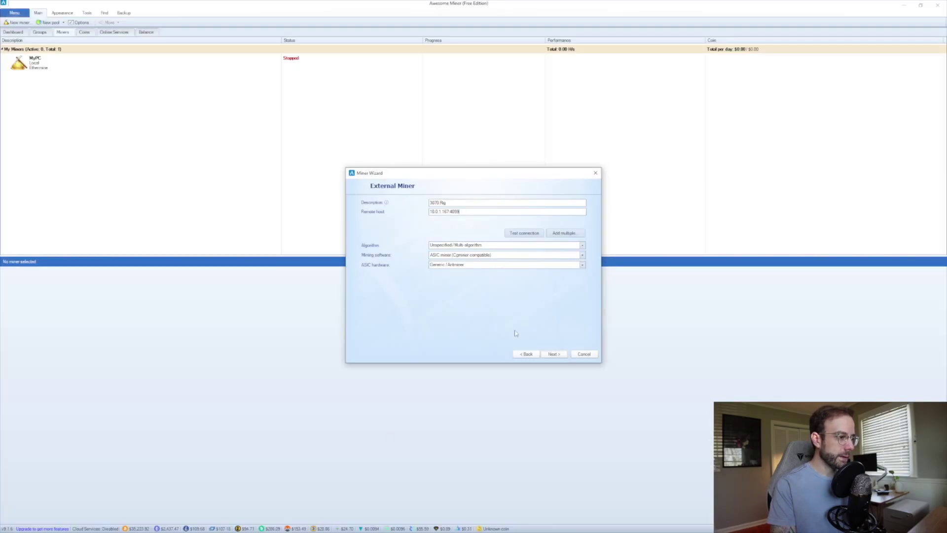
left_click(486, 245)
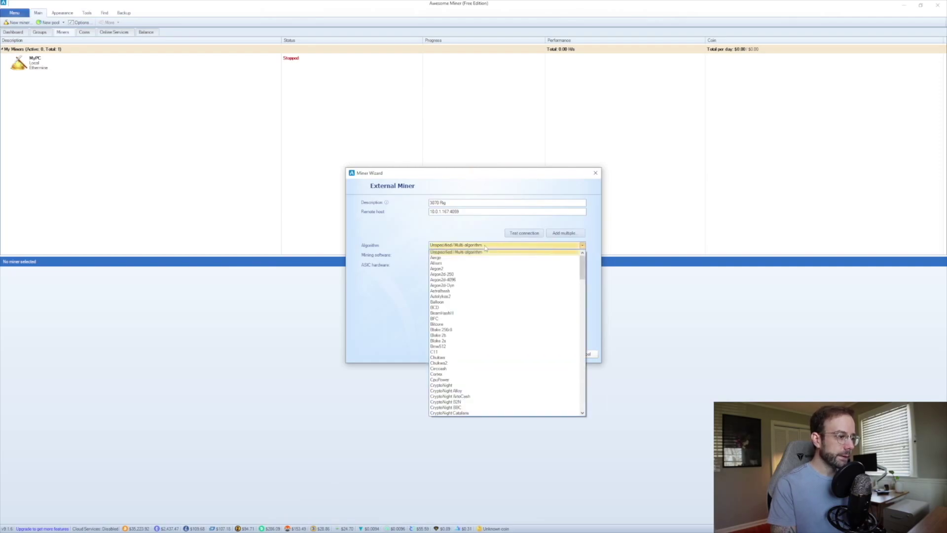
left_click_drag(582, 266, 582, 326)
left_click(488, 298)
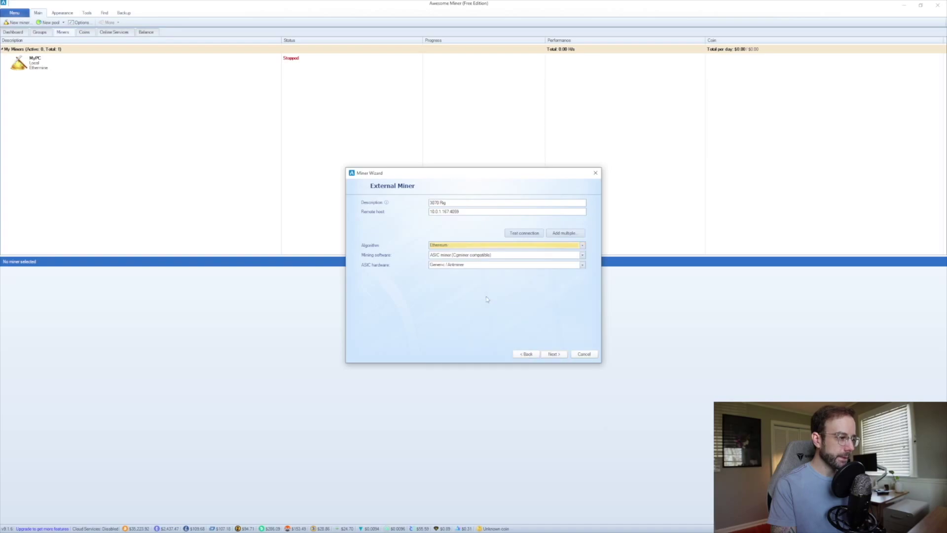
left_click(473, 255)
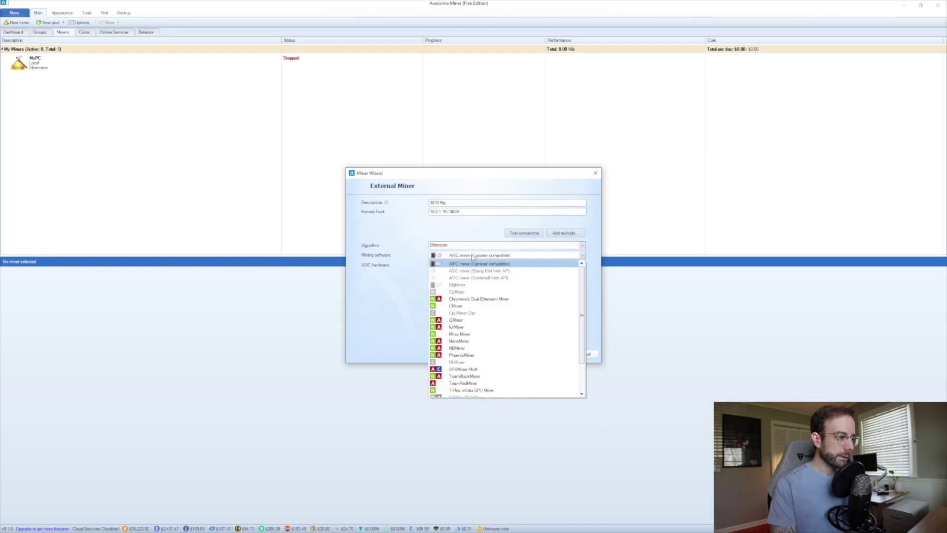
left_click(476, 390)
left_click(553, 353)
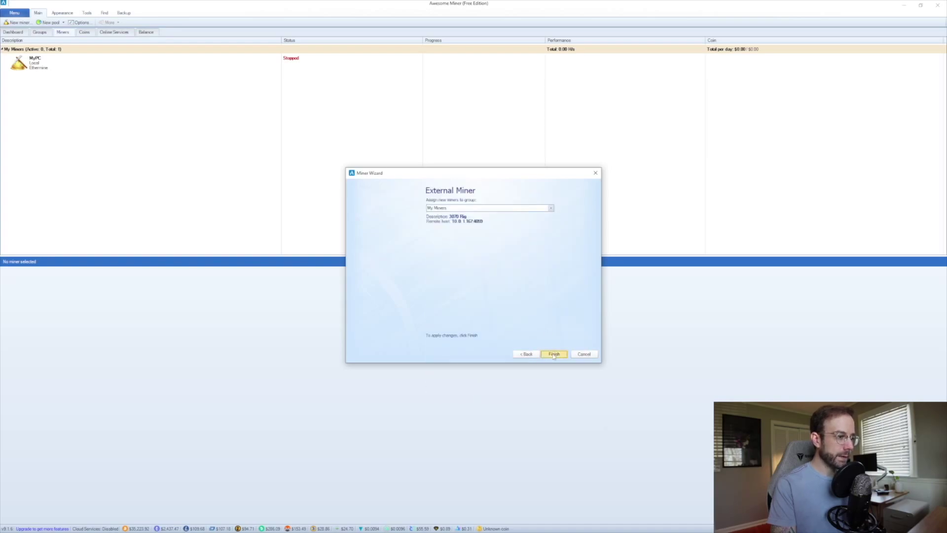
left_click(552, 356)
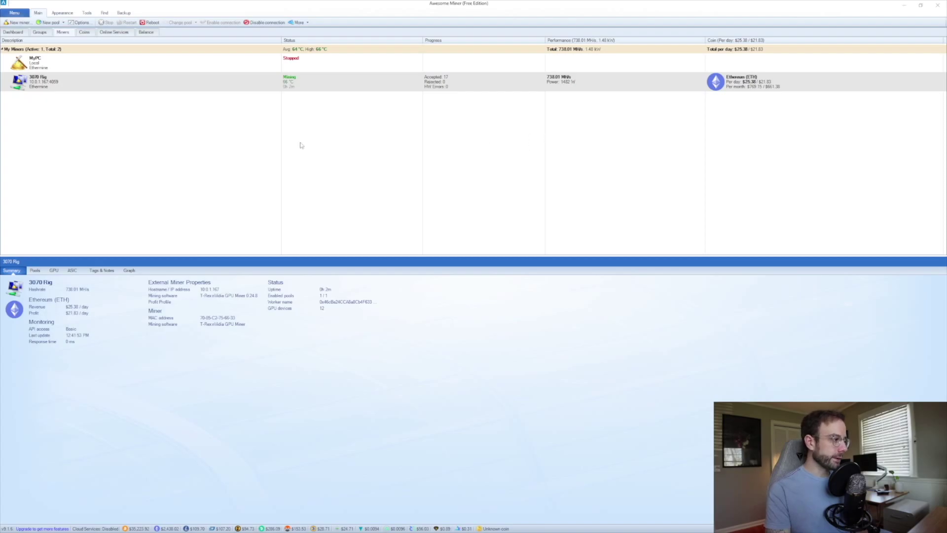
- Show the GPU tab and enlarge it to list GPU 0 through GPU 11 at ~63.5 MH/s each
left_click(54, 270)
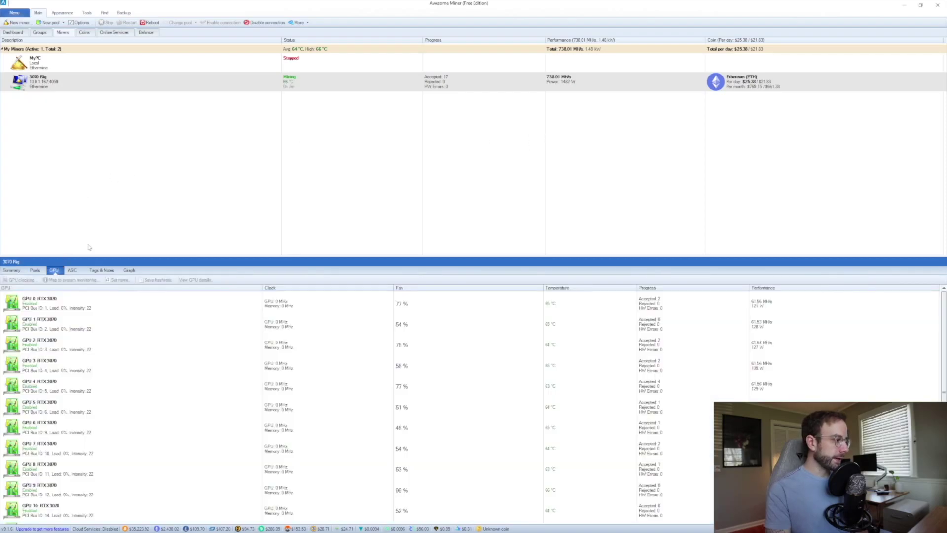
left_click_drag(267, 255, 283, 170)
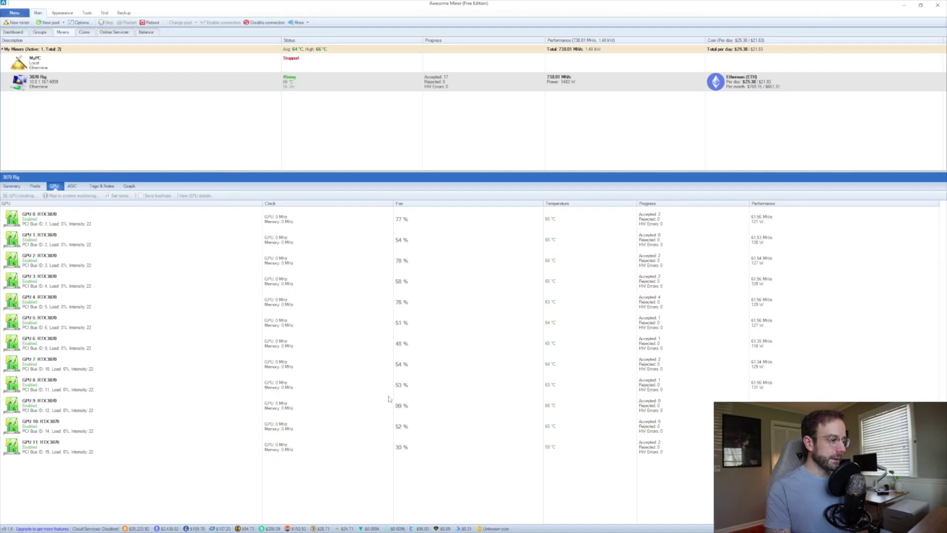